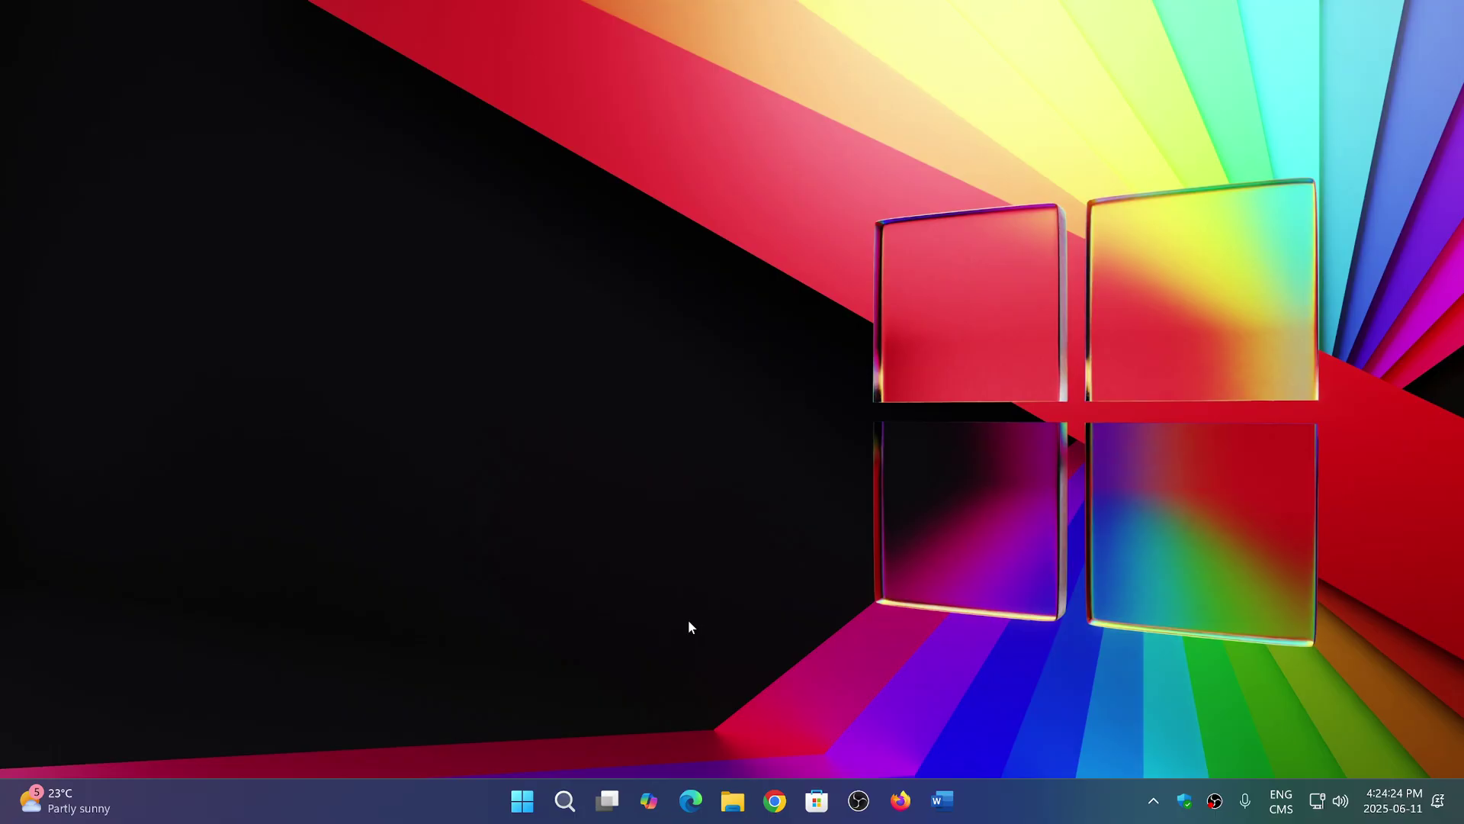
Launch Settings from the Start menu and go to the Windows Update page
click(522, 800)
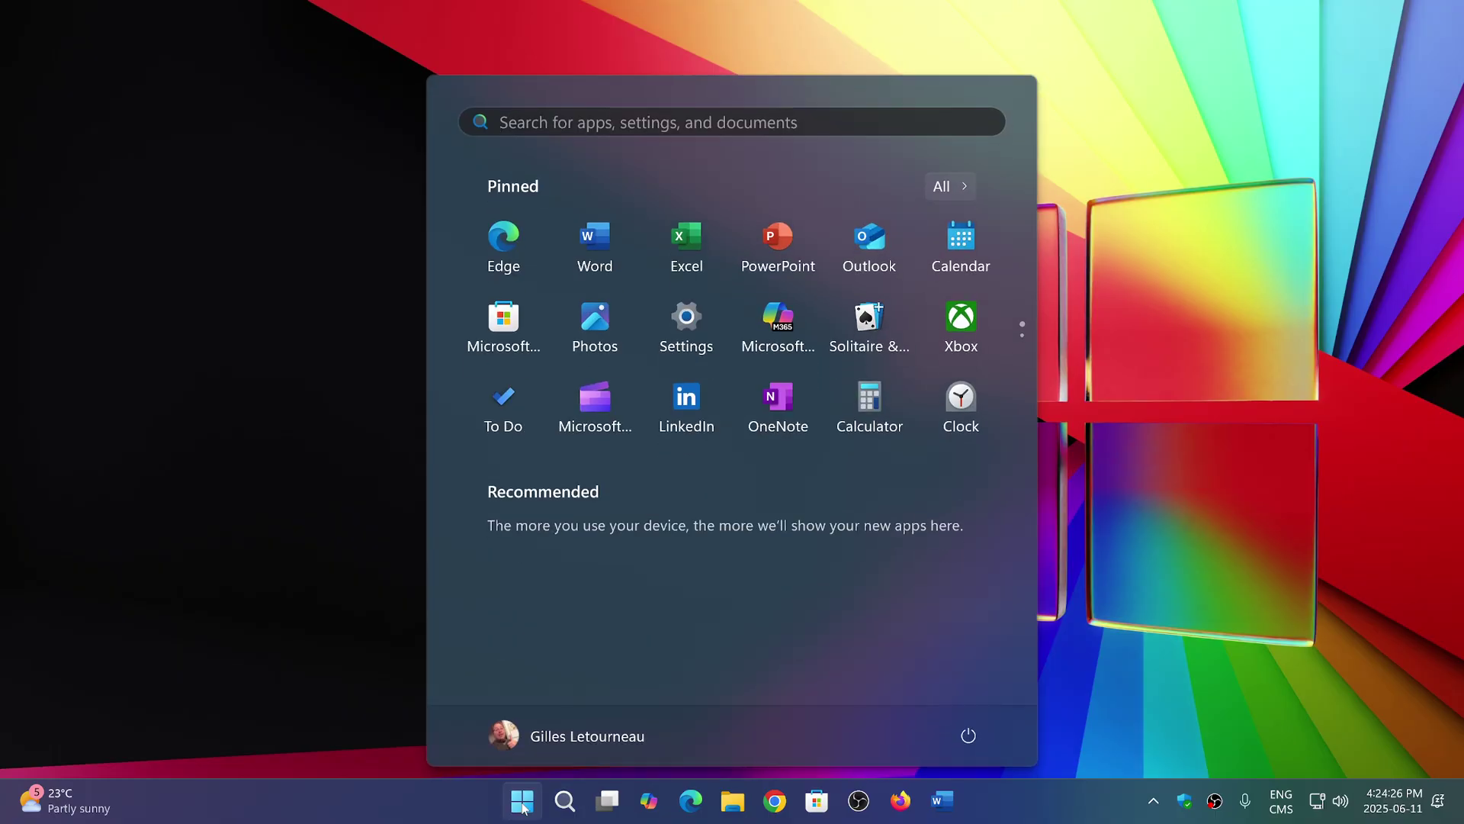
click(695, 312)
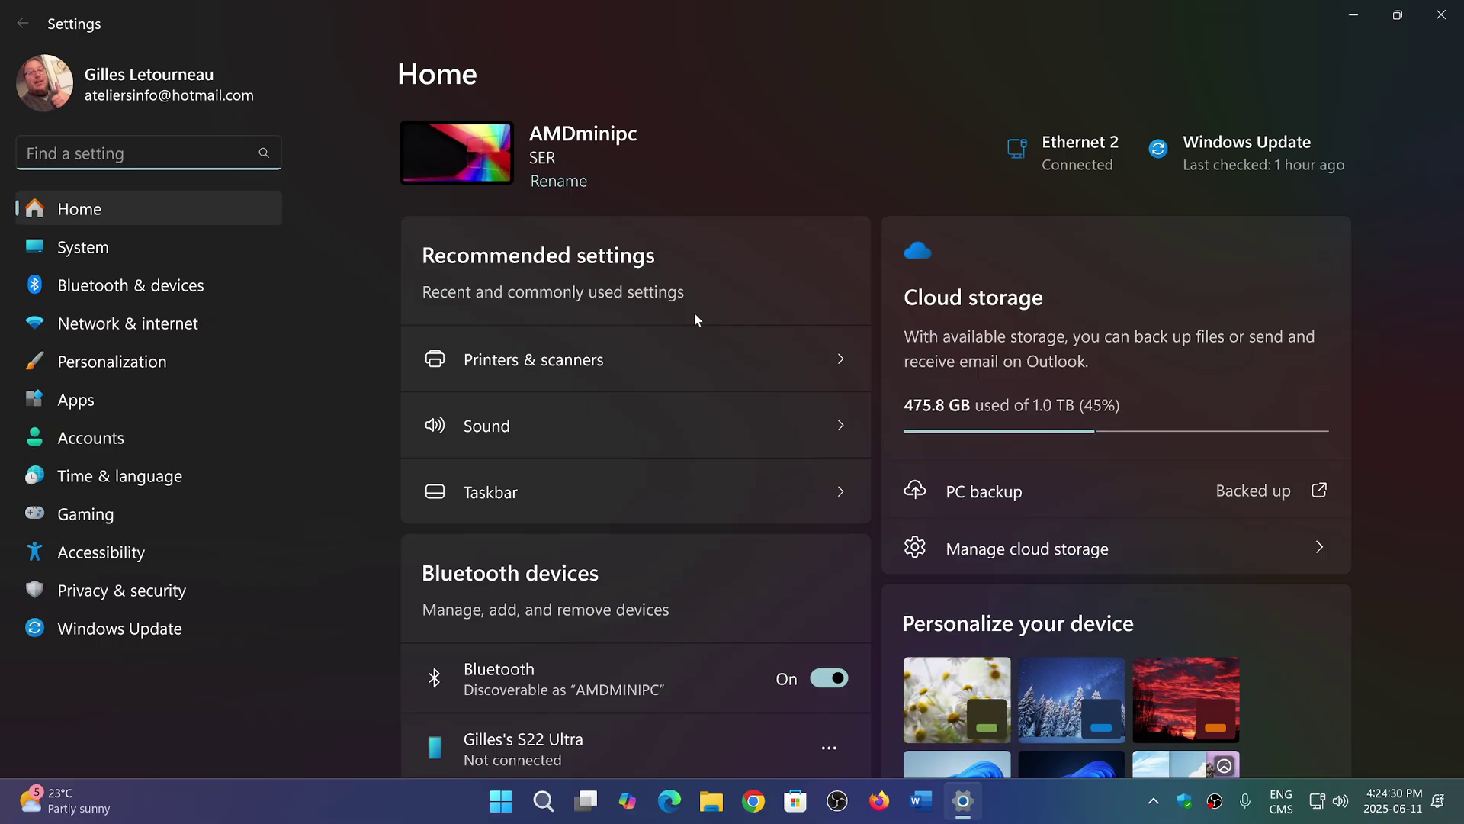
click(141, 630)
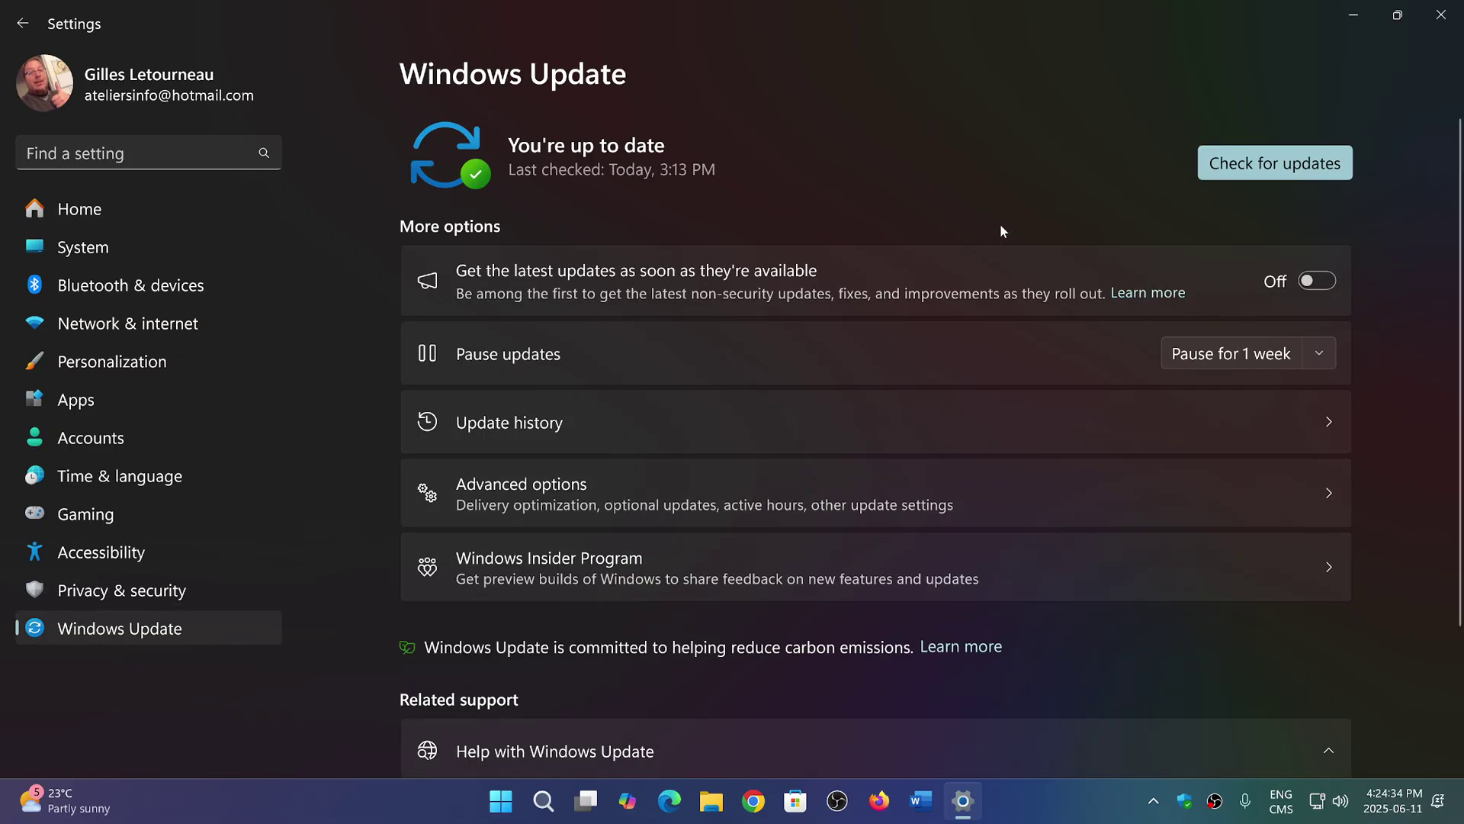
Show the Update history page listing the 28 installed quality updates
click(876, 428)
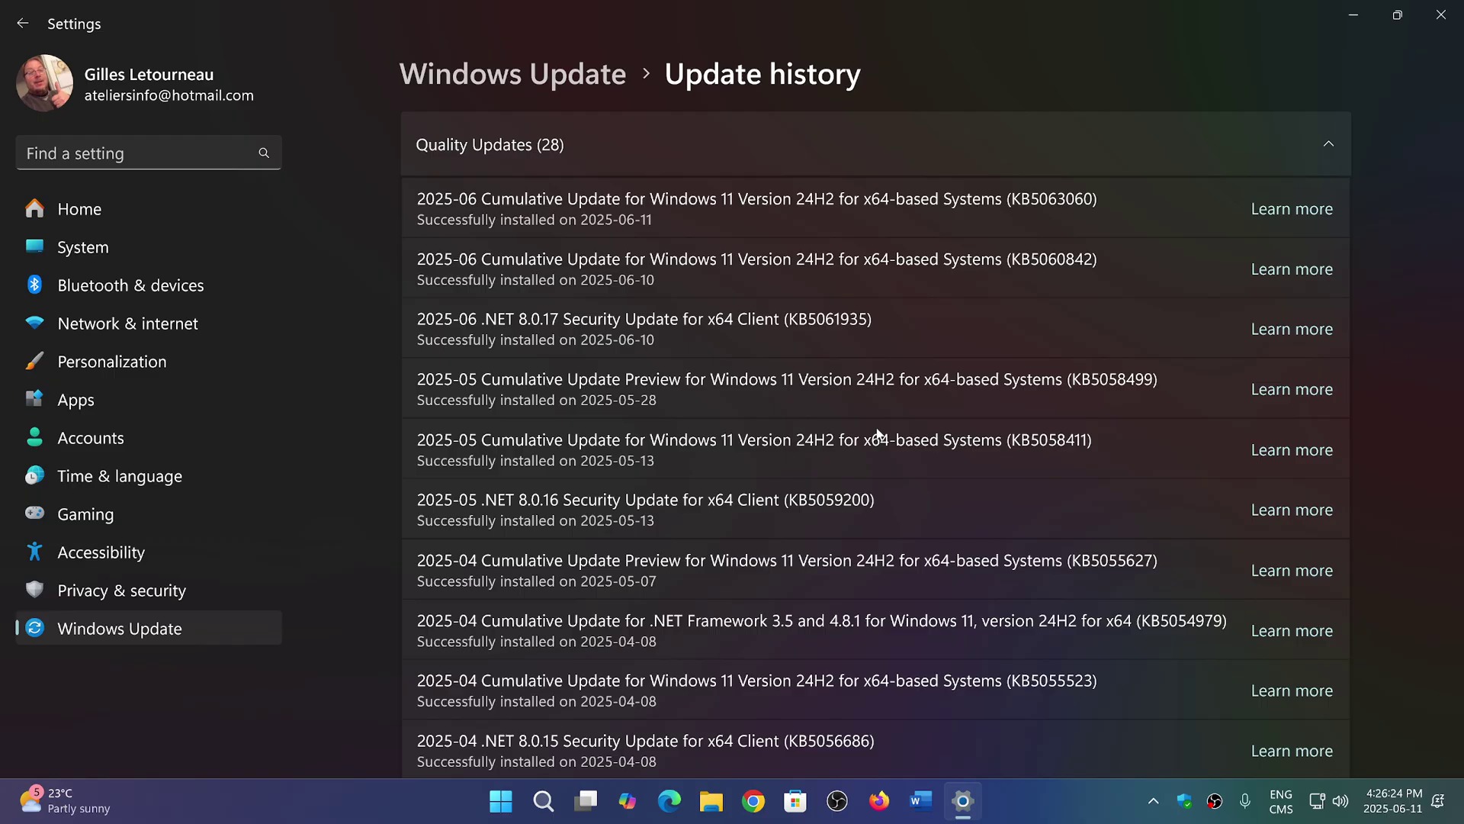
Close the Settings window to return to the empty desktop
click(1440, 15)
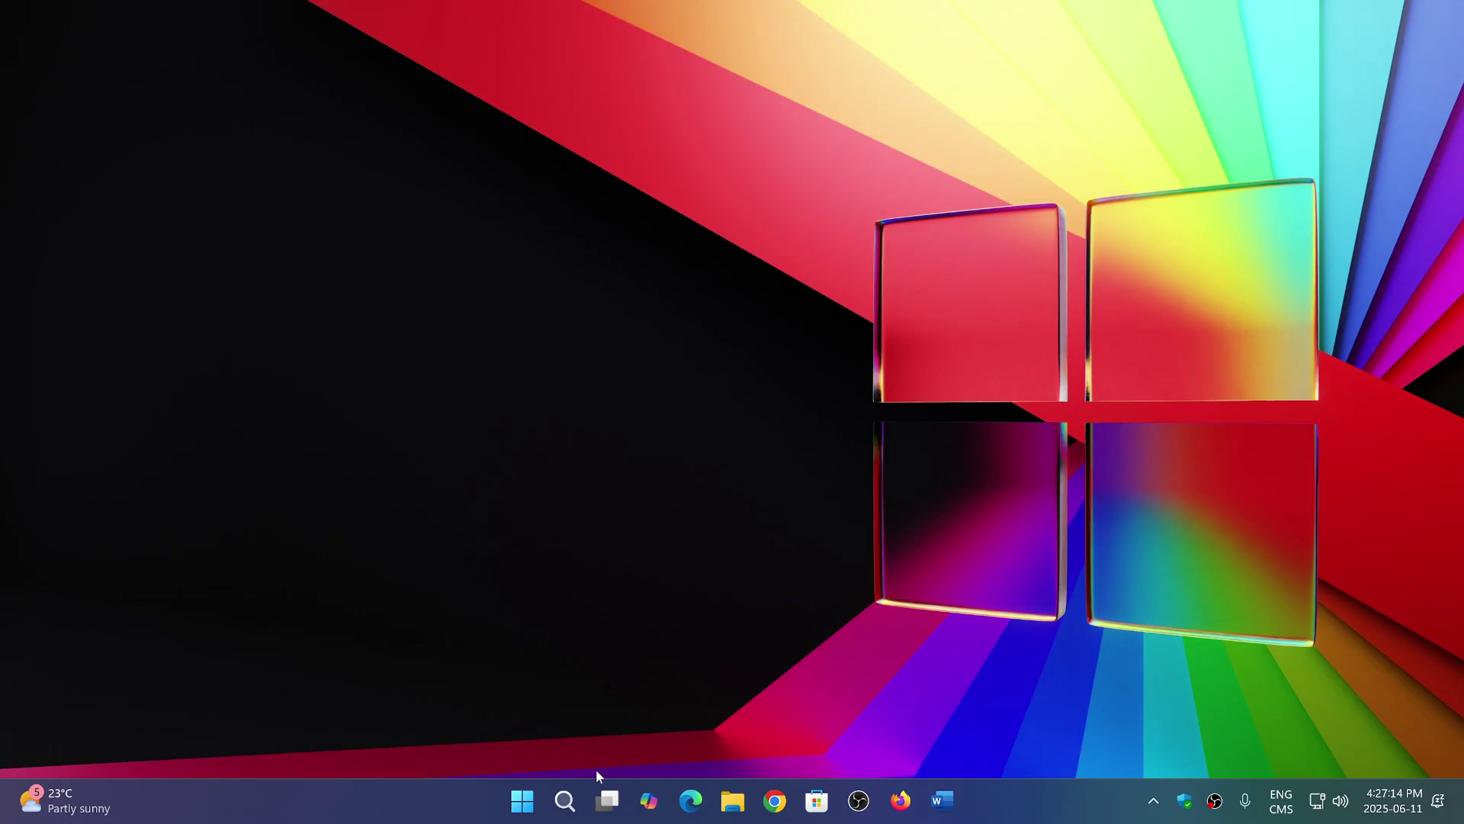
click(512, 810)
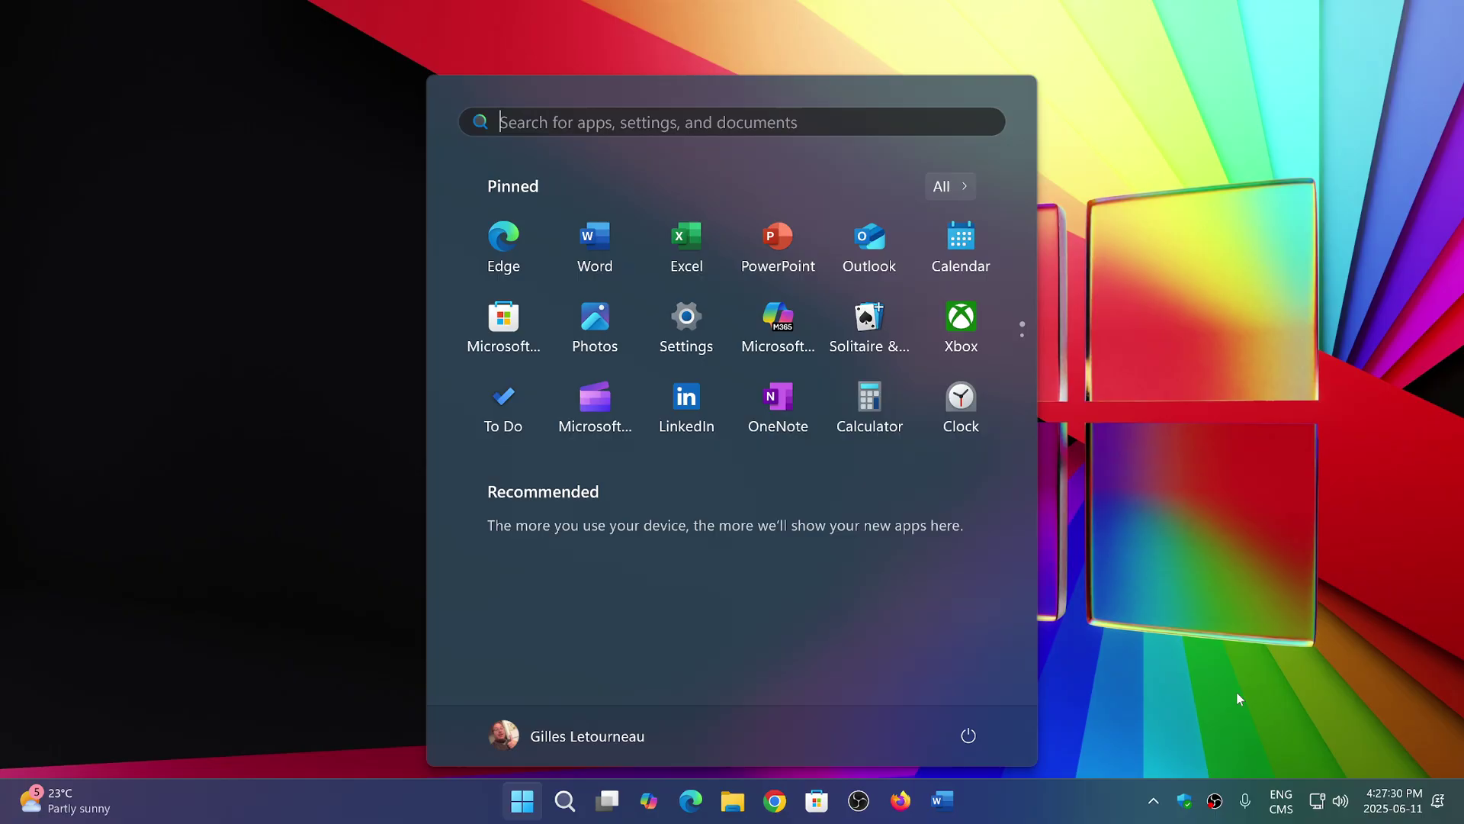
click(1032, 806)
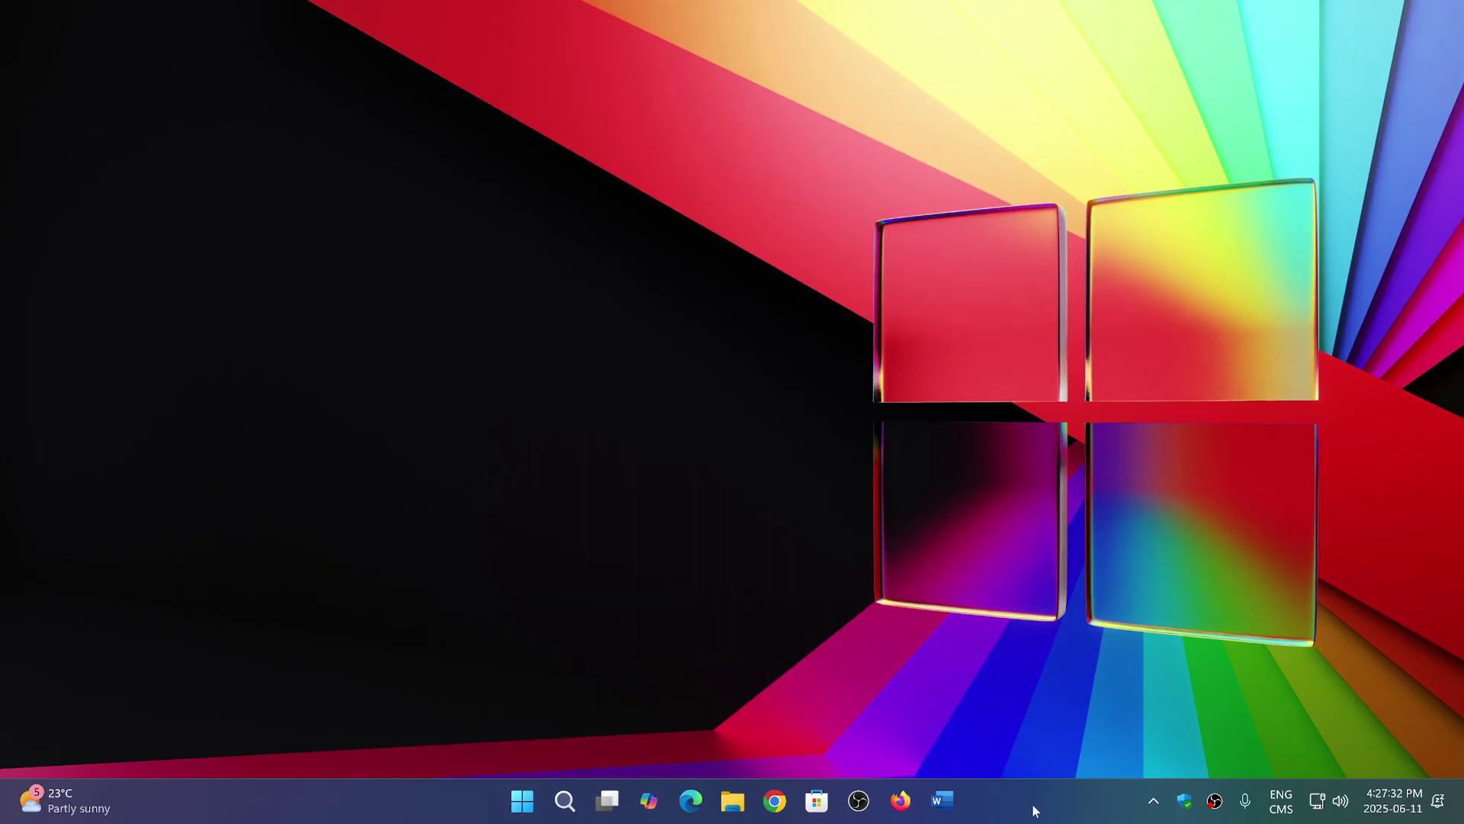